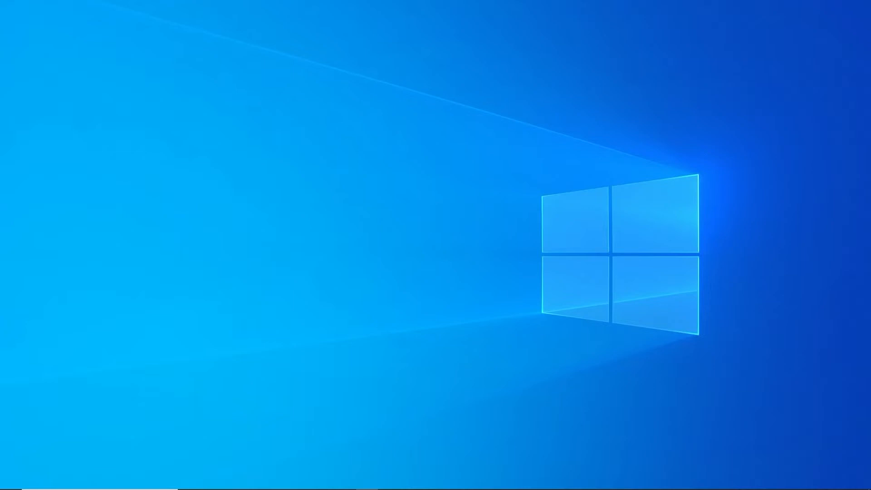
# Step: Find and launch Remote Desktop Connection from the Start search for 'remote'
pyautogui.click(62, 481)
pyautogui.write('remote')
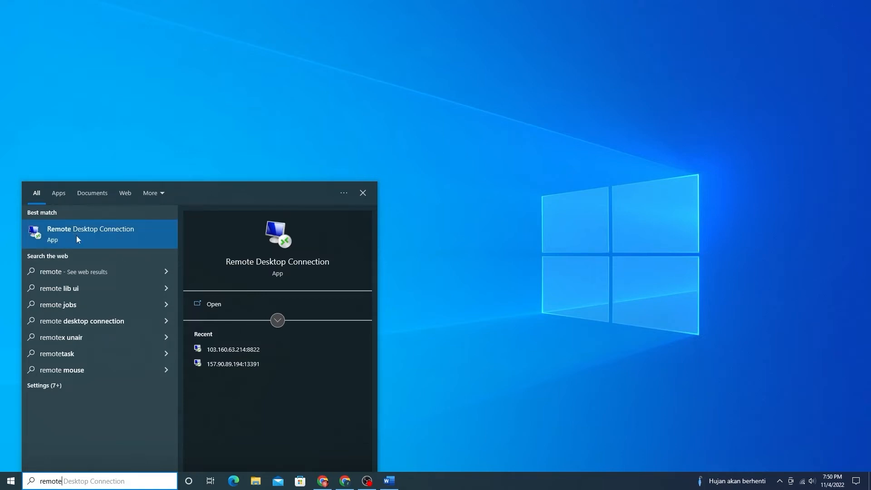
pyautogui.click(99, 237)
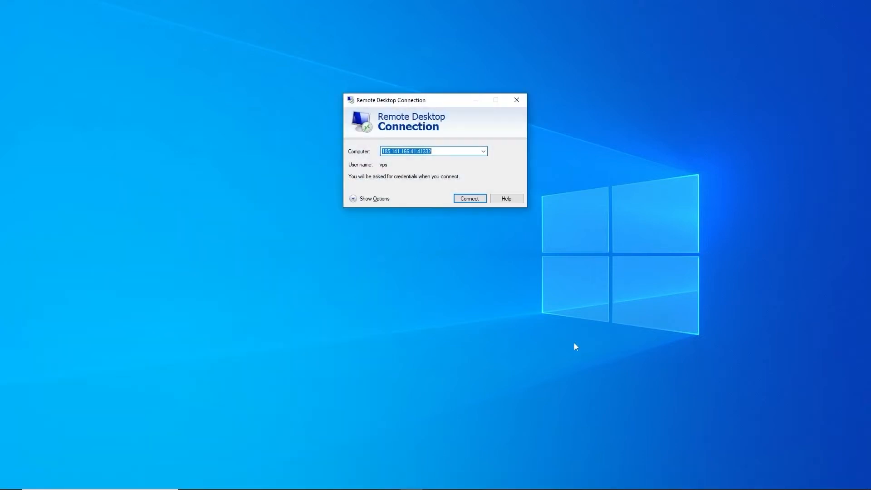
# Step: Connect to the saved VPS address, paste the account password, and accept the unverified certificate
pyautogui.press('Return')
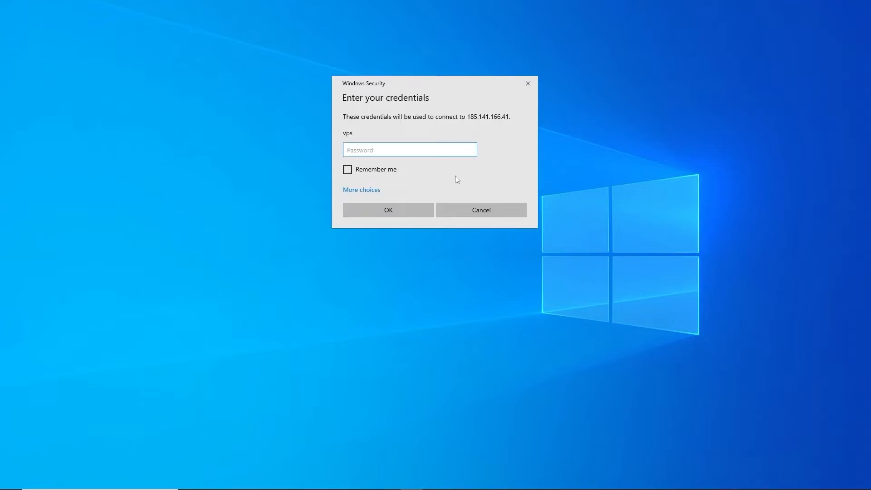
pyautogui.hotkey('ctrl', 'v')
pyautogui.click(415, 206)
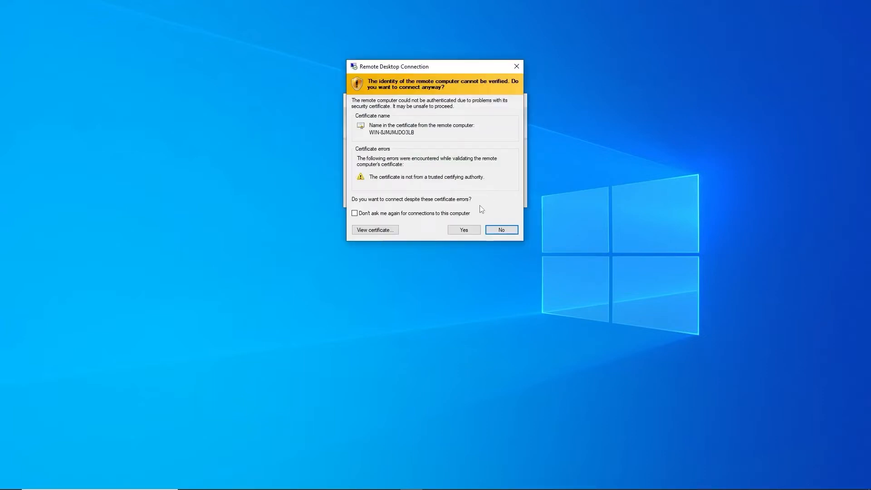
pyautogui.click(463, 229)
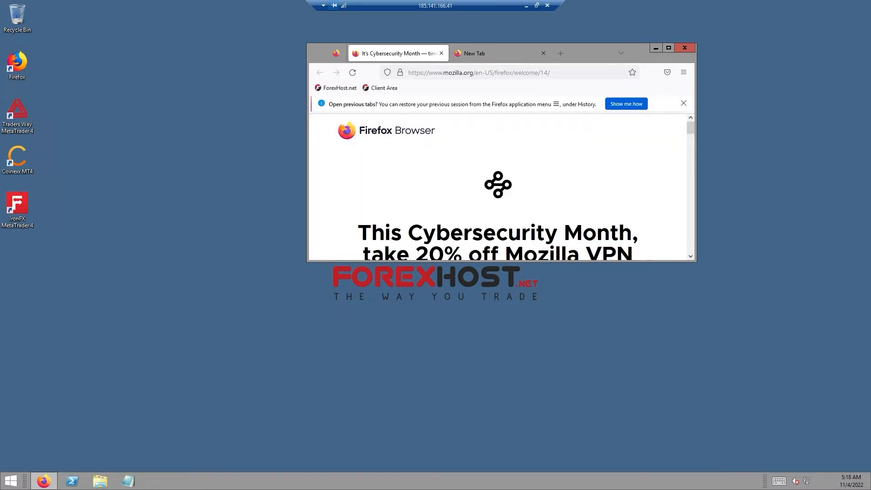
# Step: Once the remote session loads, select the current address in Firefox's address bar
pyautogui.click(466, 72)
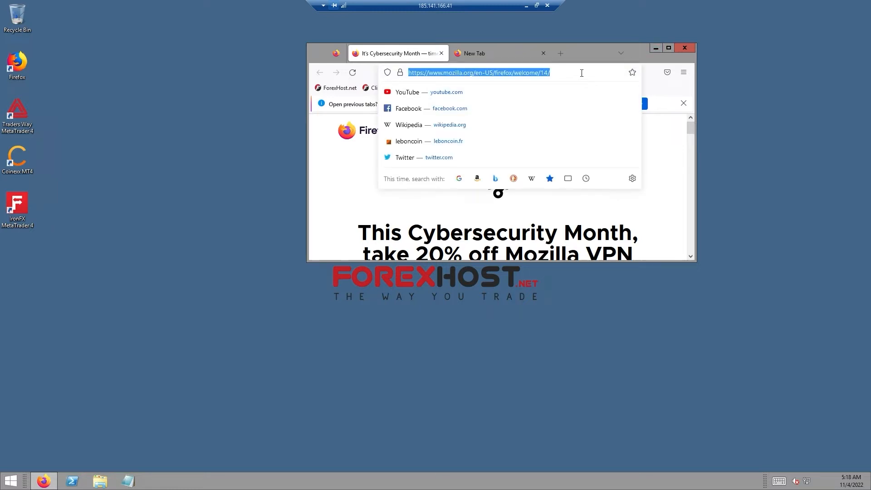
# Step: Go to octafx.com in Firefox, correcting the 'octafx.coom' typo first
pyautogui.write('octaf')
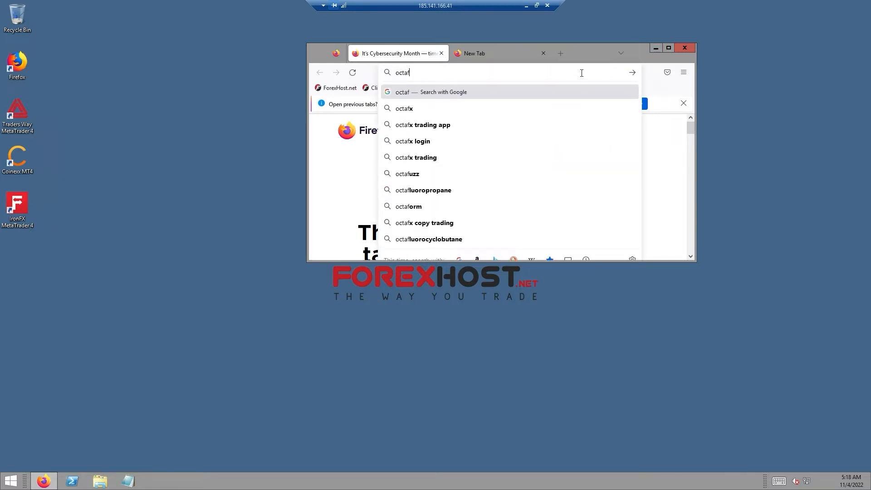
pyautogui.write('x.coom')
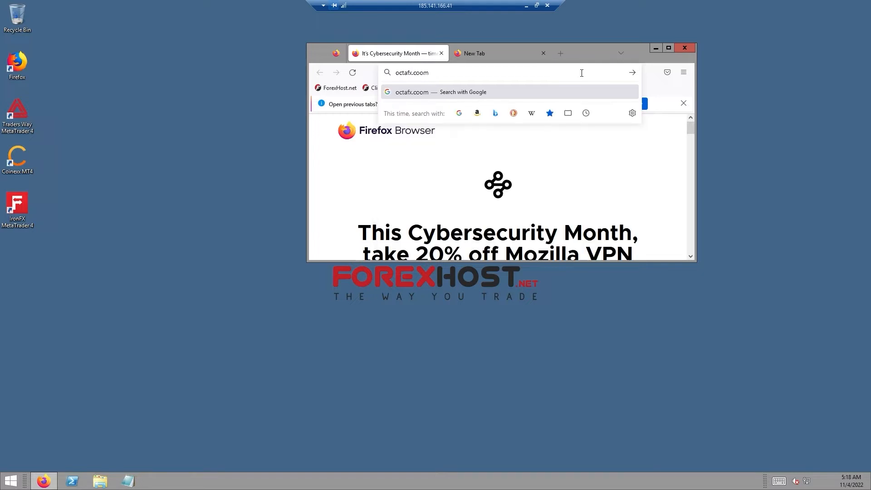
pyautogui.press('BackSpace')
pyautogui.press('BackSpace')
pyautogui.write('m')
pyautogui.press('Return')
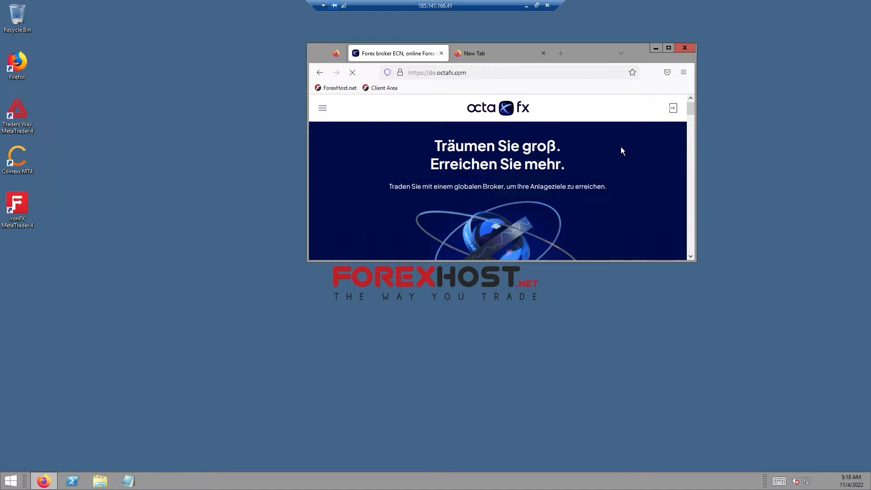
# Step: Switch the OctaFX site language to English from the navigation menu
pyautogui.click(322, 109)
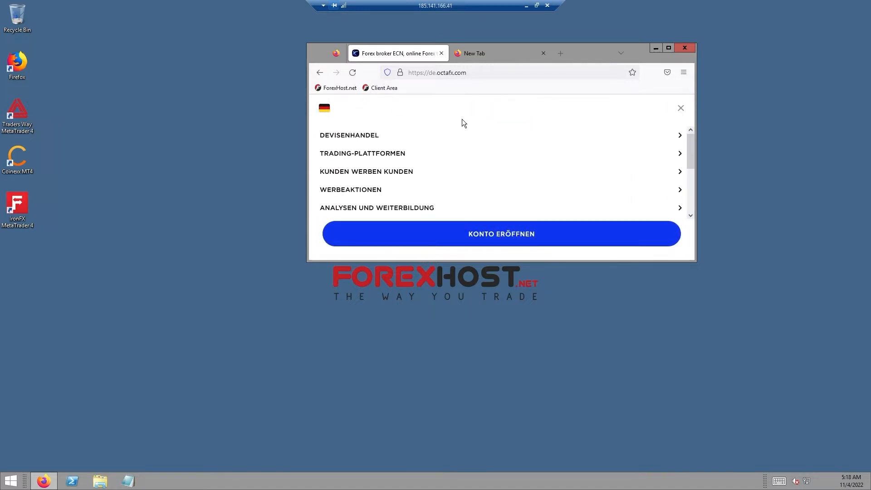
pyautogui.click(326, 109)
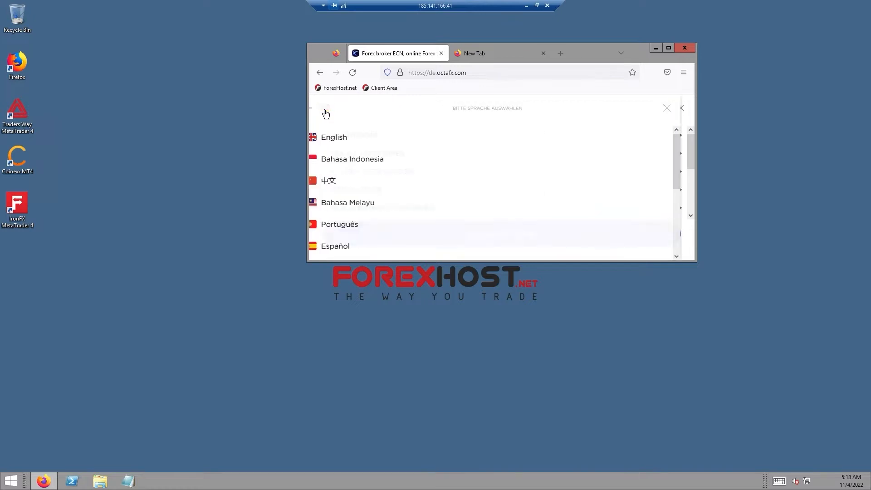
pyautogui.click(348, 138)
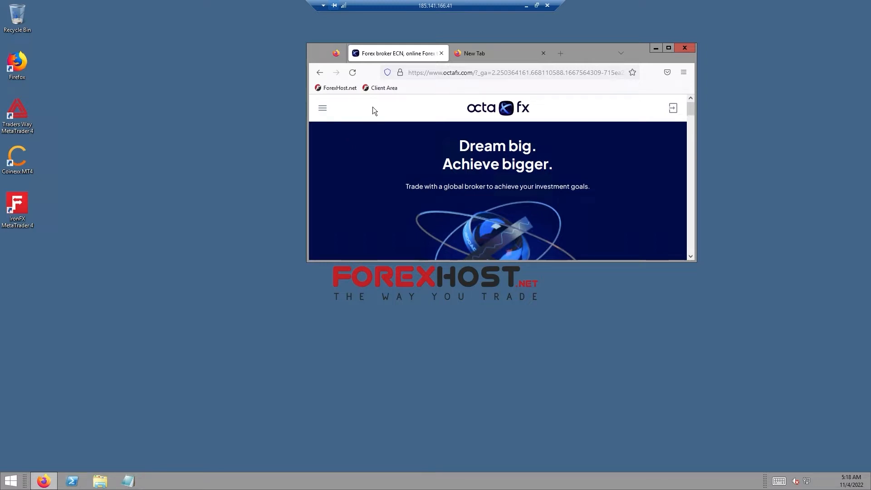
pyautogui.scroll(-5, 407, 151)
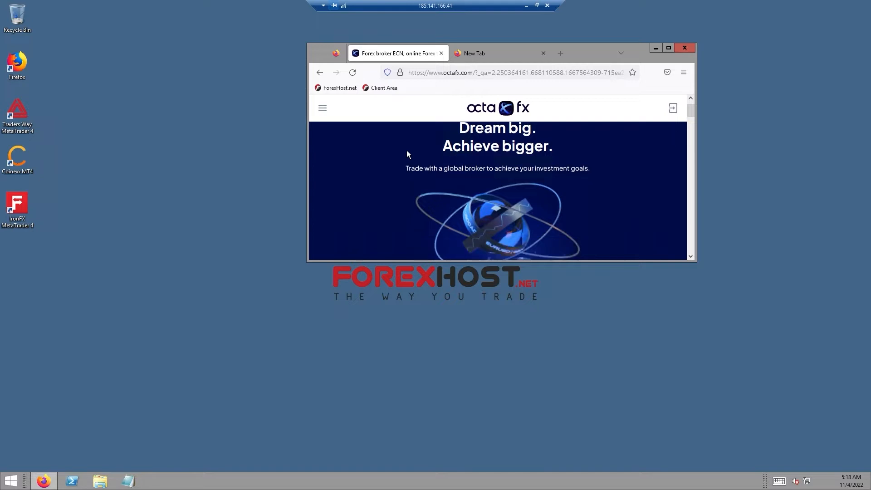
pyautogui.scroll(-2, 406, 150)
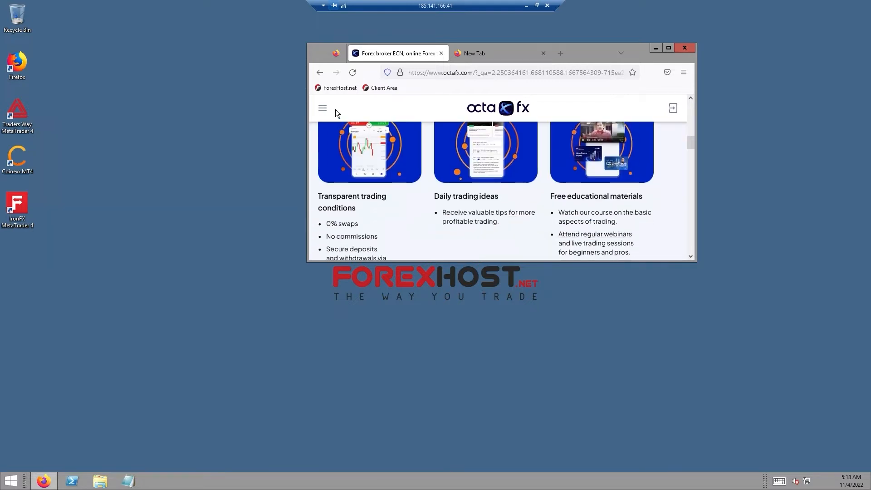
# Step: Go to Trading Platforms > MetaTrader 4 and scroll down to the Download button
pyautogui.click(323, 110)
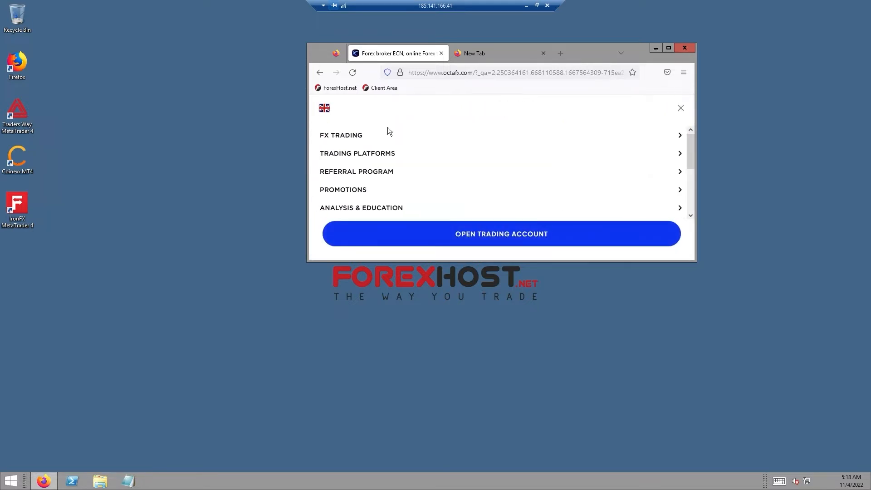
pyautogui.click(381, 157)
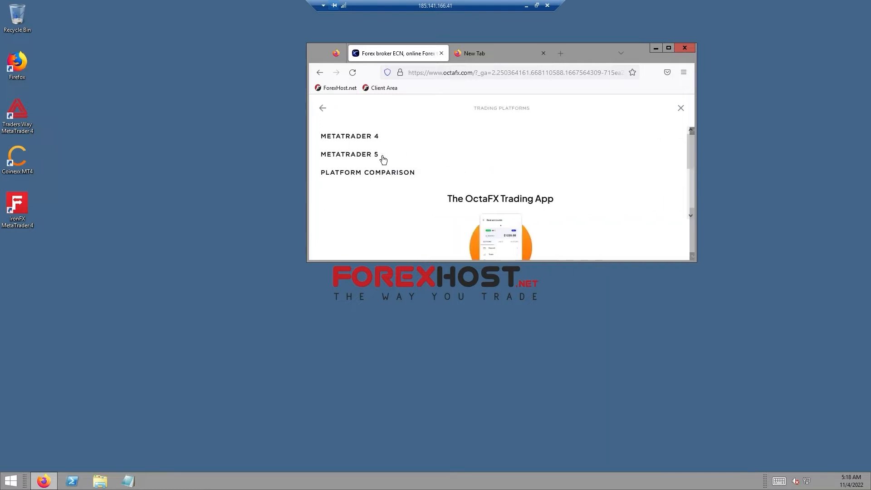
pyautogui.click(371, 140)
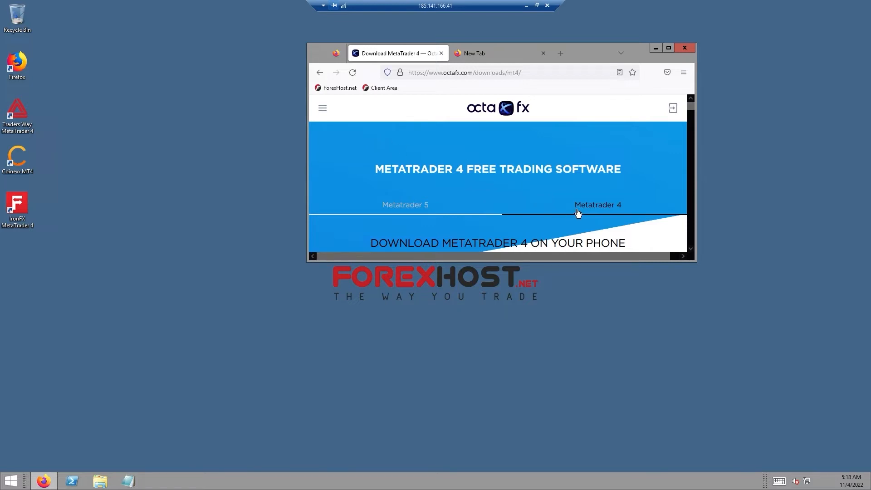
pyautogui.scroll(-5, 577, 213)
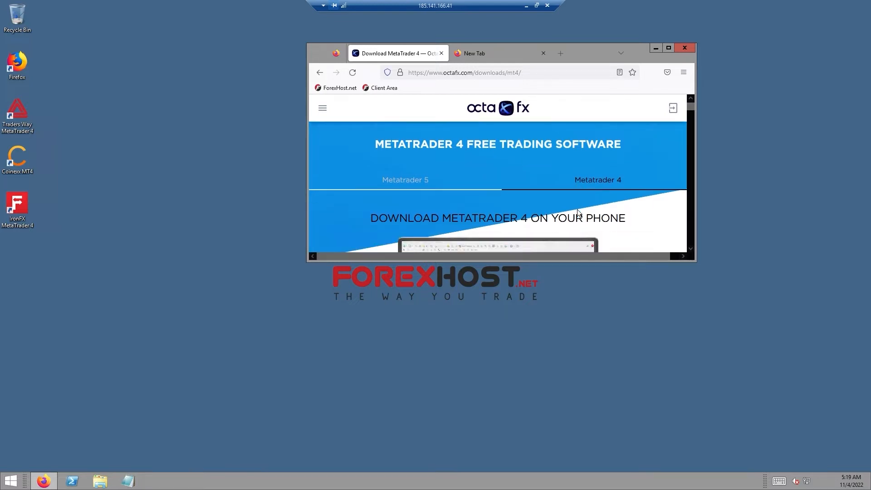
pyautogui.scroll(-2, 575, 207)
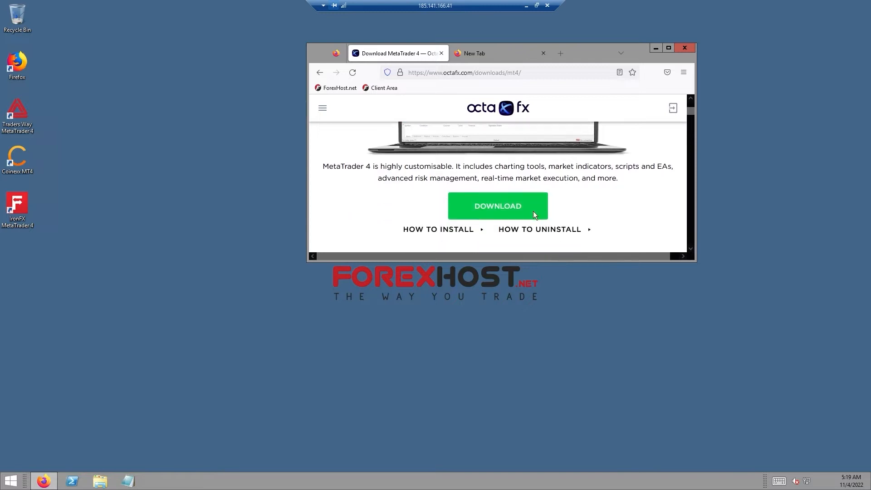
# Step: Download octafx4setup.exe and launch it from Firefox's downloads panel
pyautogui.click(507, 202)
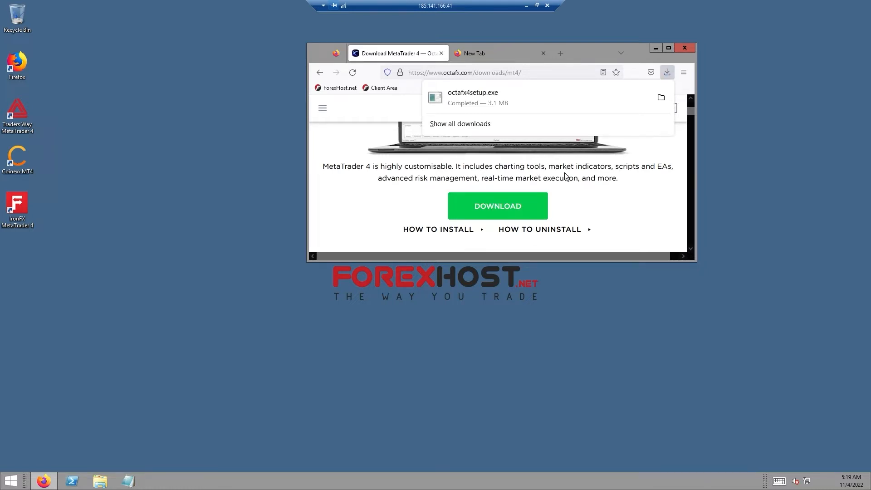
pyautogui.click(503, 109)
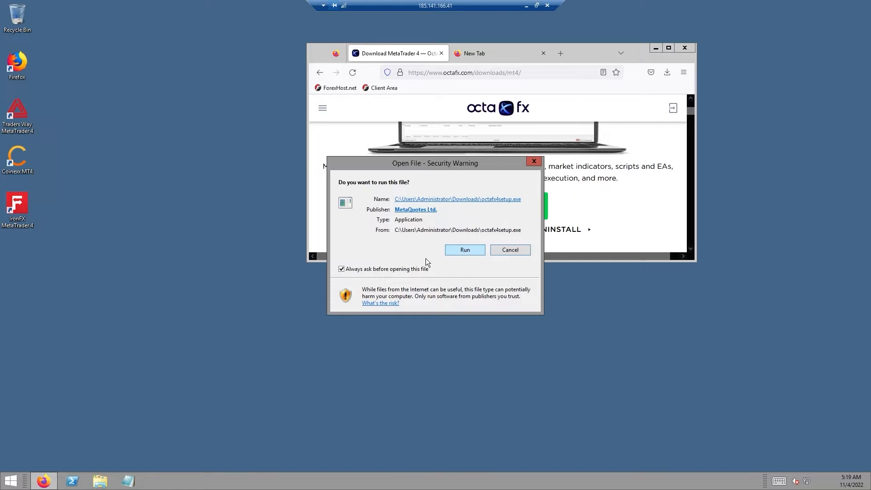
# Step: Run the installer, accept the license, and finish setup to launch the Octa Markets terminal
pyautogui.click(460, 249)
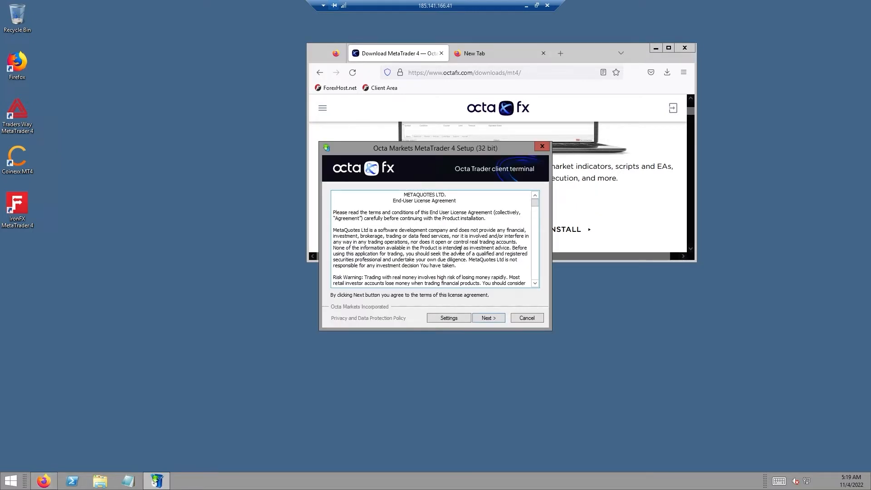
pyautogui.click(485, 315)
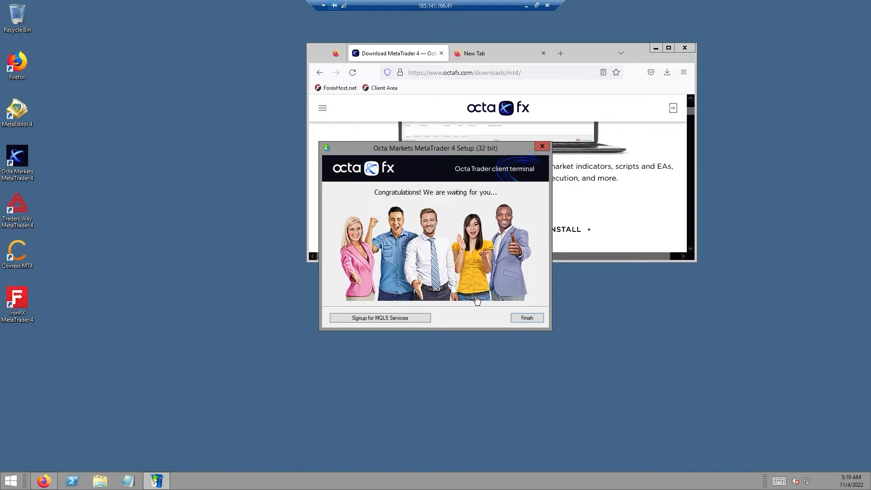
pyautogui.click(526, 316)
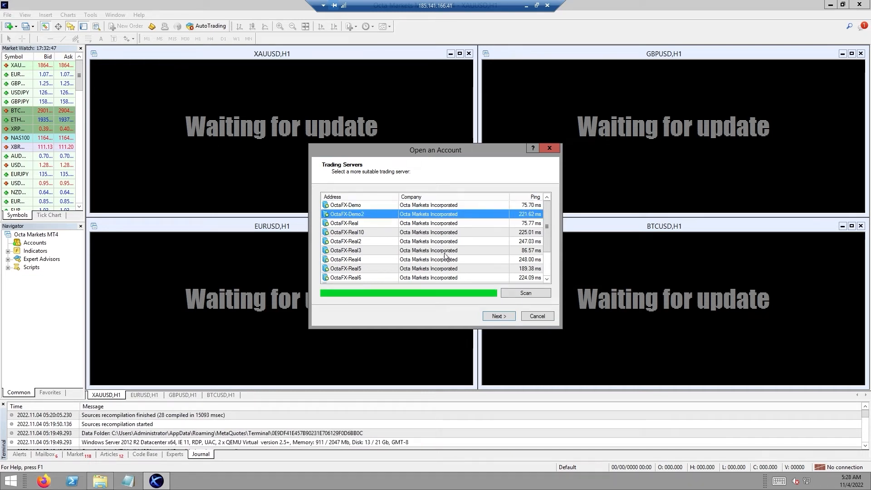
# Step: Choose the OctaFX-Demo2 server and sign in to the existing trade account with its login and password
pyautogui.click(498, 316)
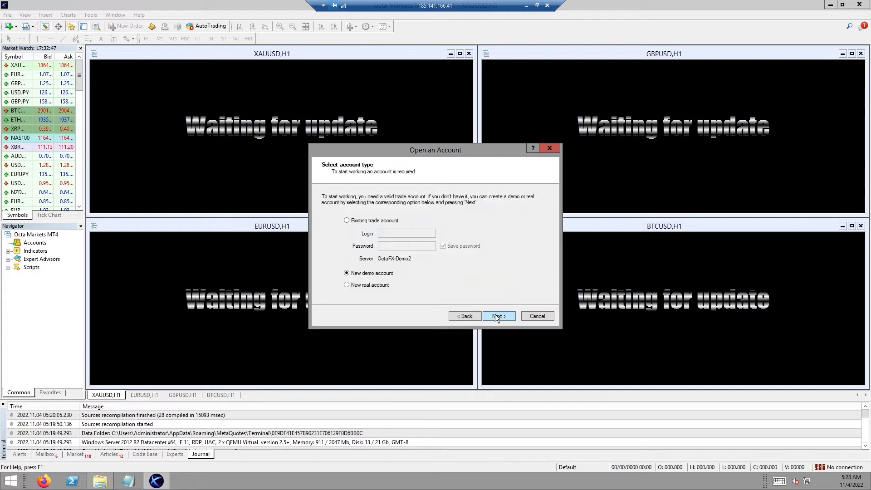
pyautogui.click(347, 221)
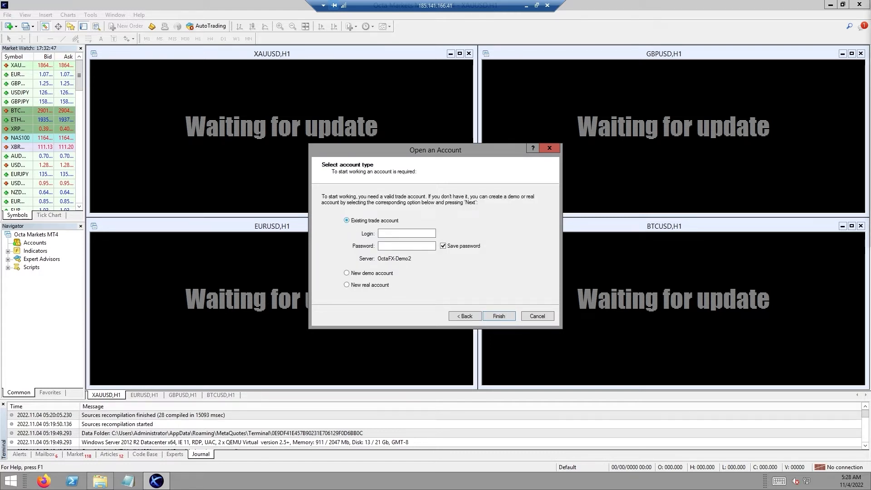
pyautogui.click(410, 234)
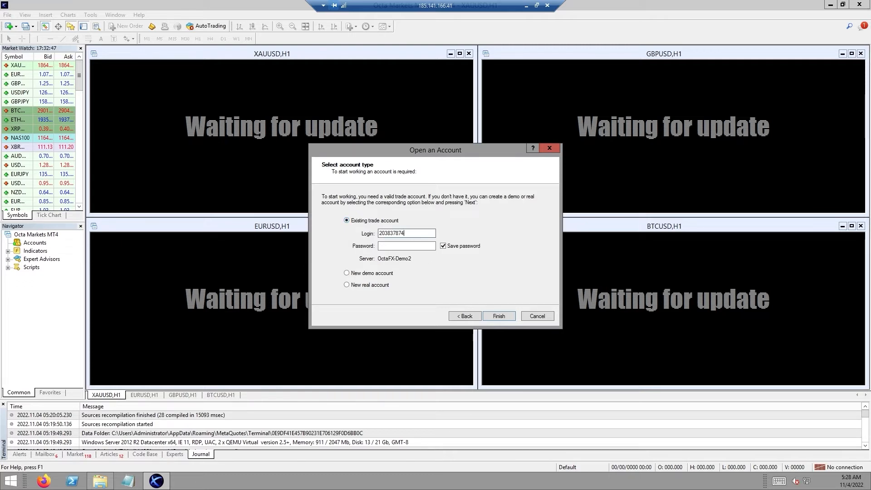
pyautogui.click(398, 246)
pyautogui.hotkey('ctrl', 'v')
pyautogui.click(500, 316)
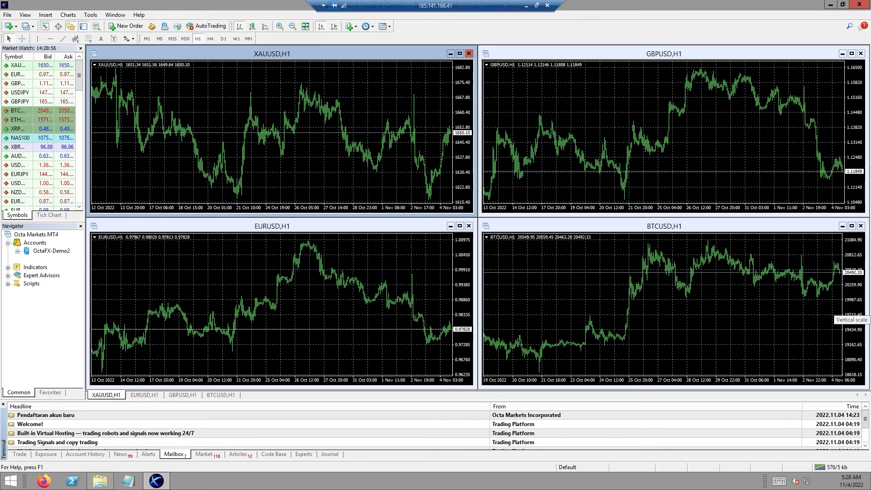
# Step: Turn on AutoTrading from the toolbar so its icon goes green
pyautogui.click(203, 28)
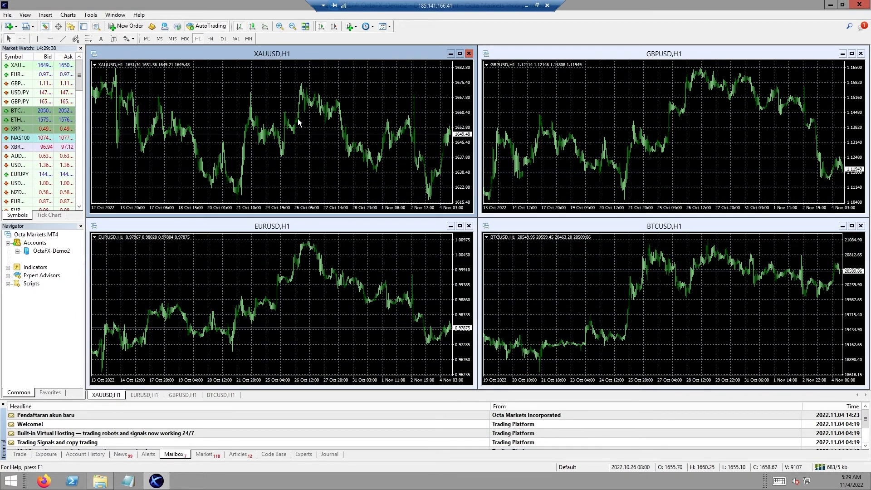
pyautogui.moveTo(296, 120)
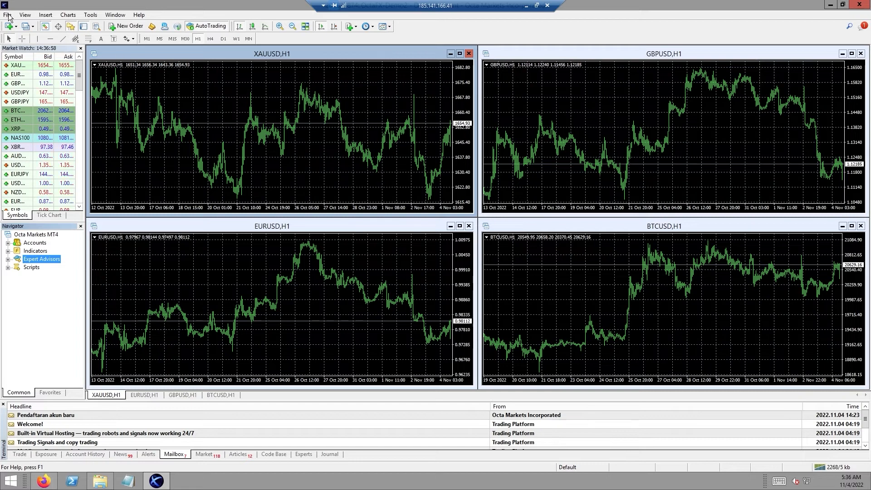
# Step: Use File > Open Data Folder to show the terminal's data folder
pyautogui.click(8, 15)
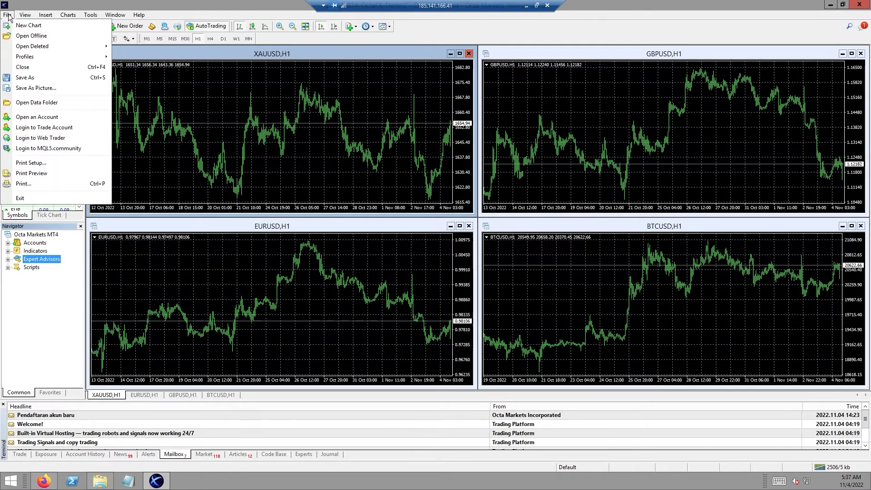
pyautogui.click(40, 104)
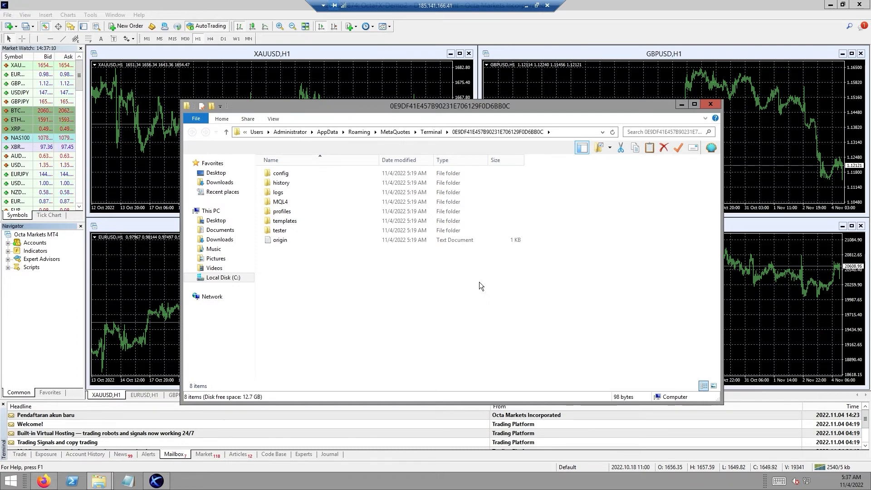
# Step: Paste FX SCALPER X.ex4 into MQL4\Experts, then close the Explorer window
pyautogui.doubleClick(295, 206)
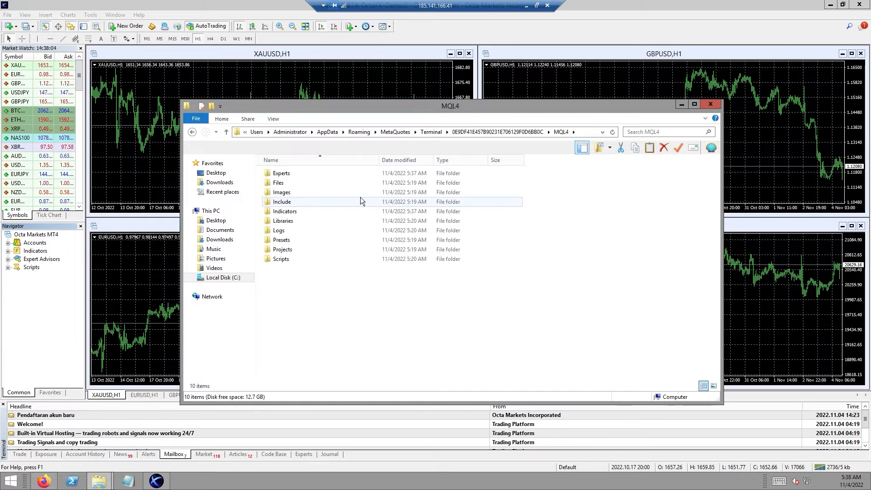
pyautogui.doubleClick(296, 173)
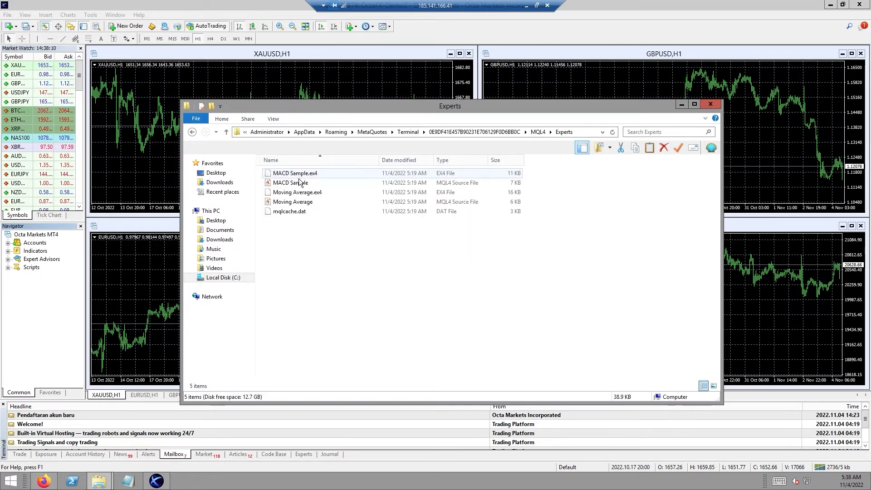
pyautogui.rightClick(321, 241)
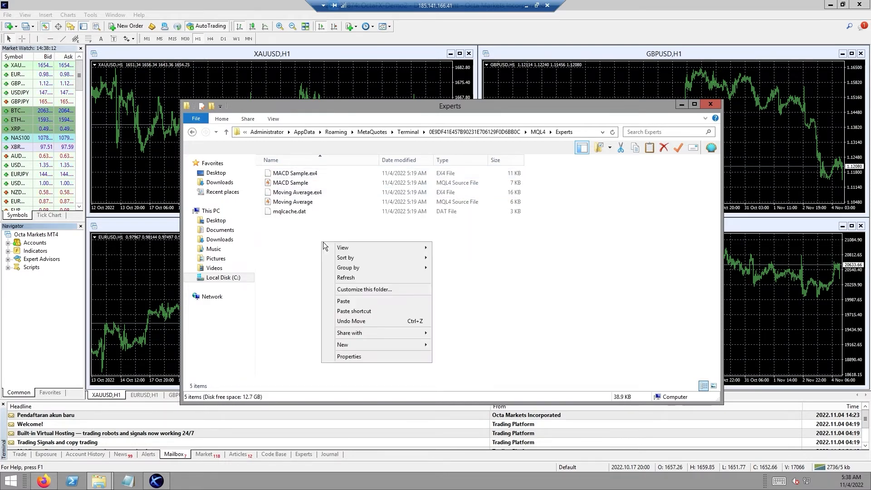
pyautogui.click(353, 301)
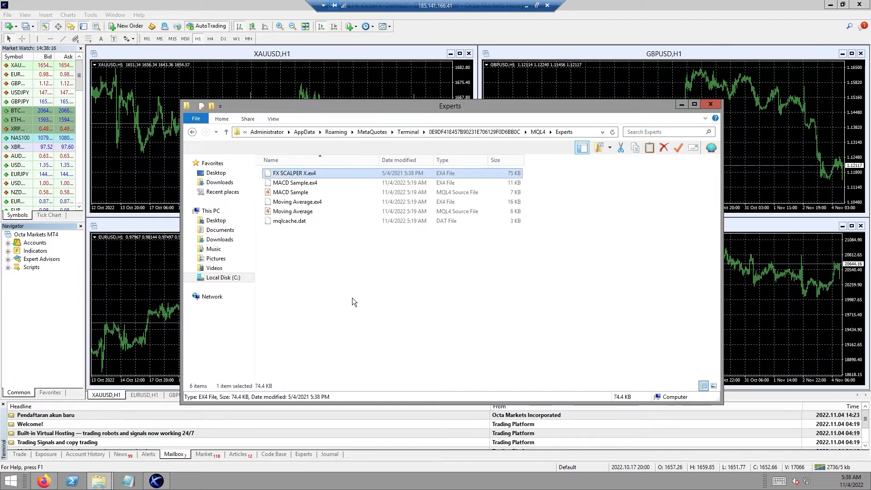
pyautogui.click(352, 296)
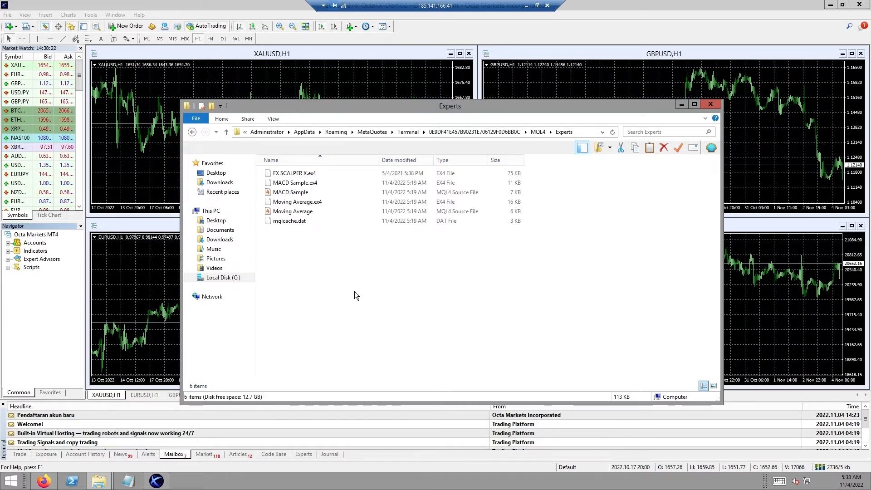
pyautogui.click(711, 104)
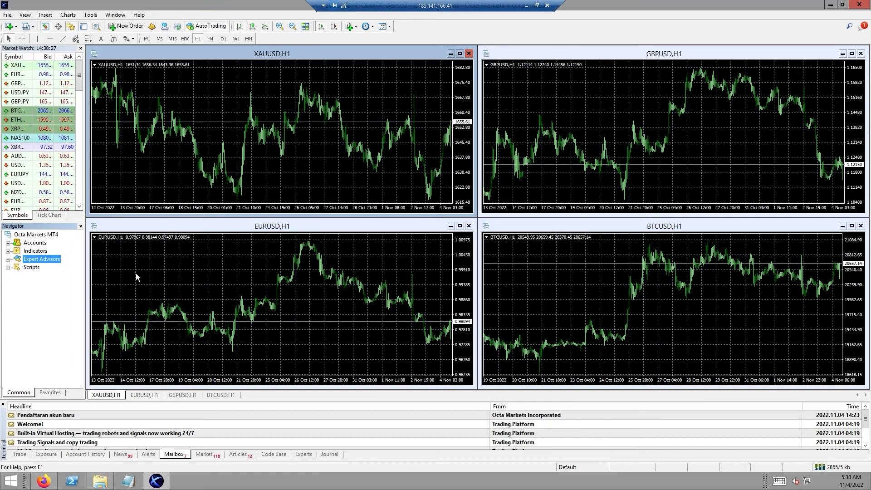
# Step: Refresh the Expert Advisors list and drag FX SCALPER X onto the EURUSD chart
pyautogui.rightClick(45, 258)
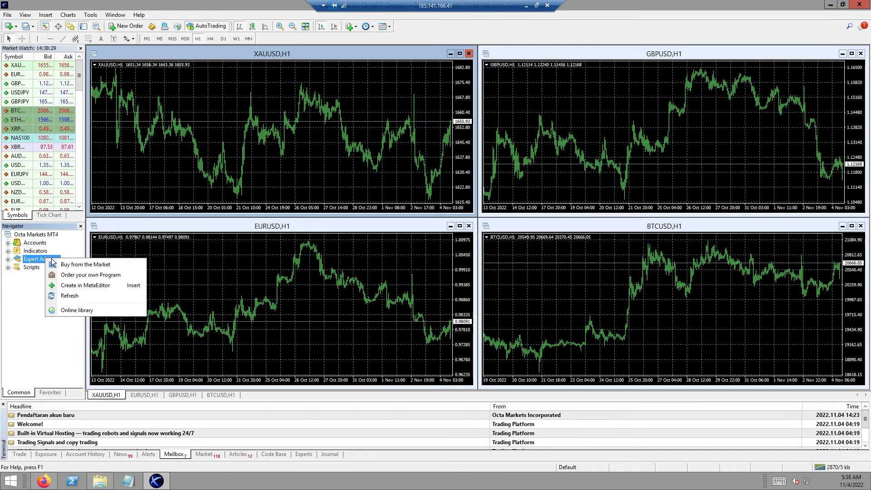
pyautogui.click(75, 296)
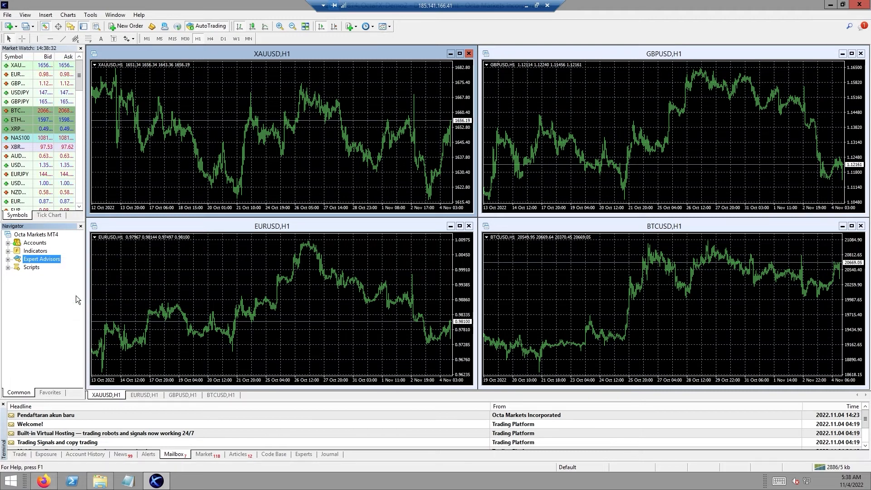
pyautogui.click(8, 259)
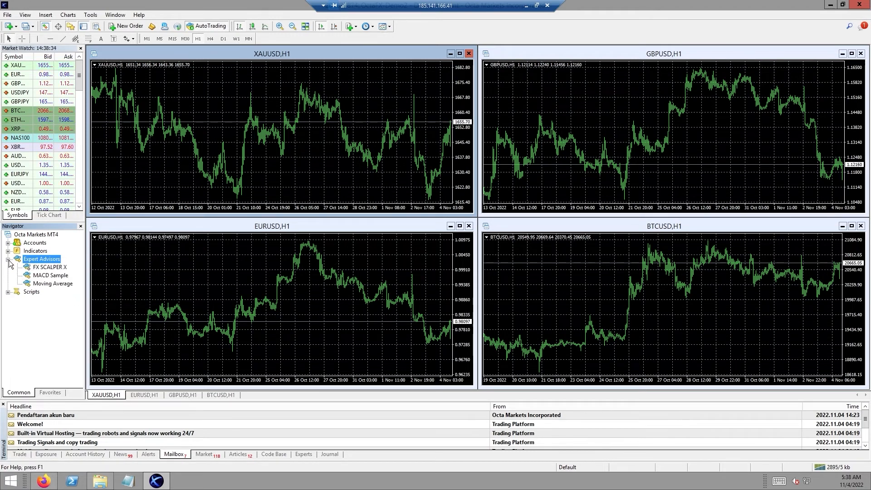
pyautogui.click(46, 268)
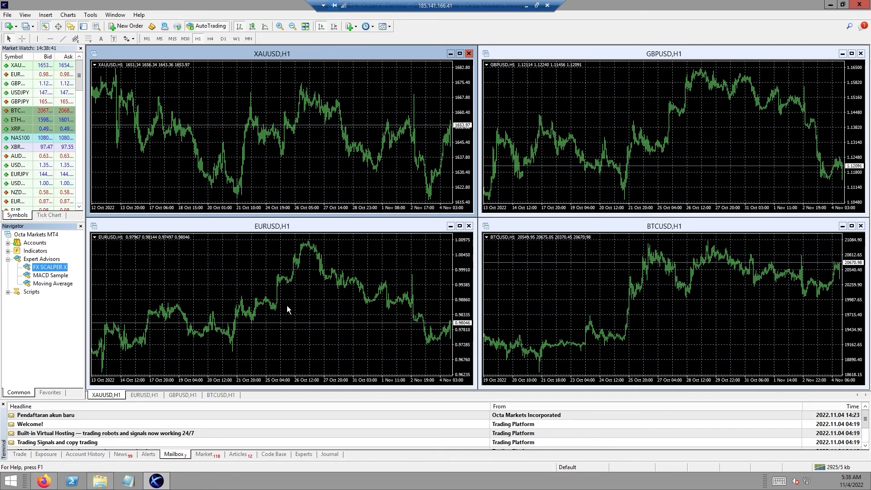
pyautogui.moveTo(47, 269); pyautogui.dragTo(311, 317)
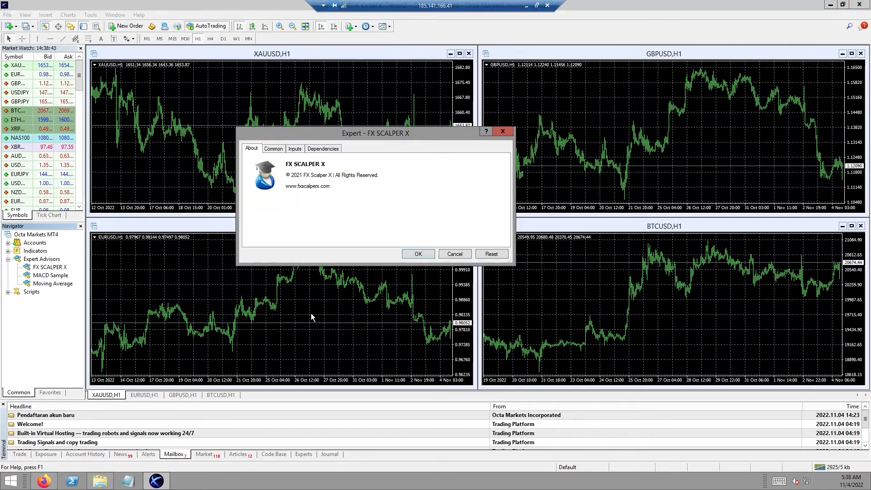
# Step: Review FX SCALPER X's Common, Inputs and Dependencies settings, returning to the About tab
pyautogui.click(281, 152)
pyautogui.click(296, 148)
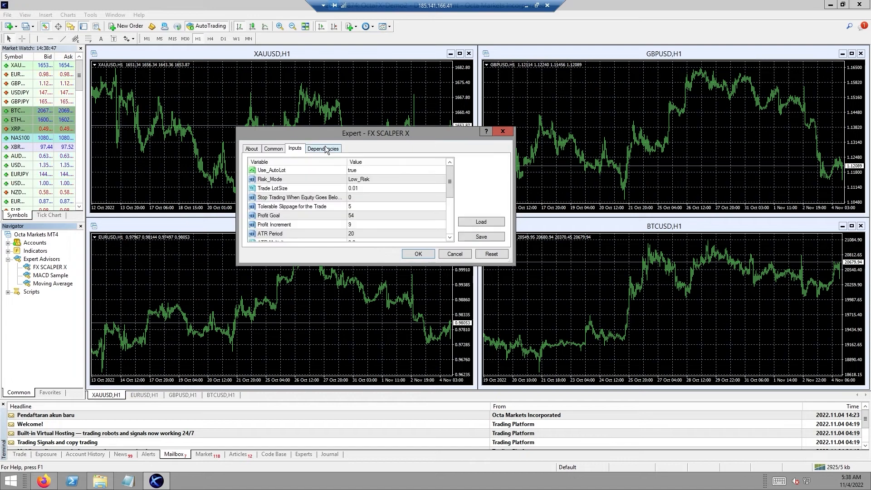
pyautogui.click(325, 148)
pyautogui.click(252, 149)
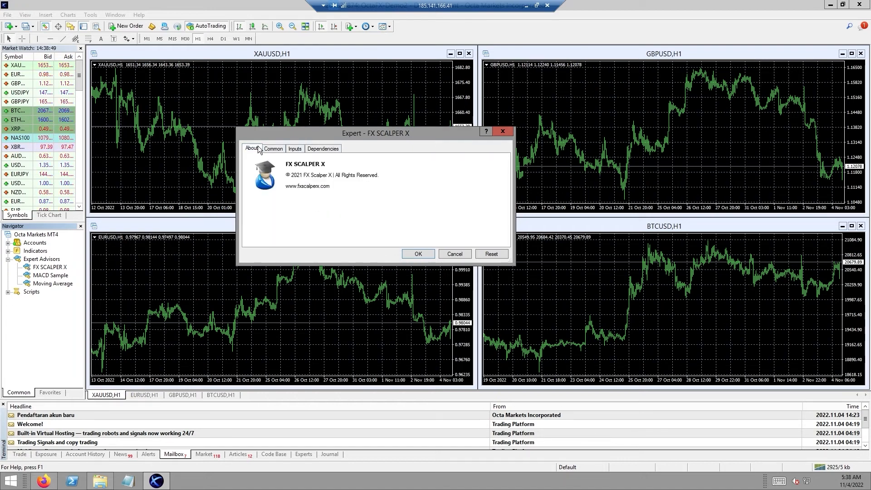
# Step: Start FX SCALPER X on EURUSD and focus the new order's Comment field
pyautogui.click(423, 255)
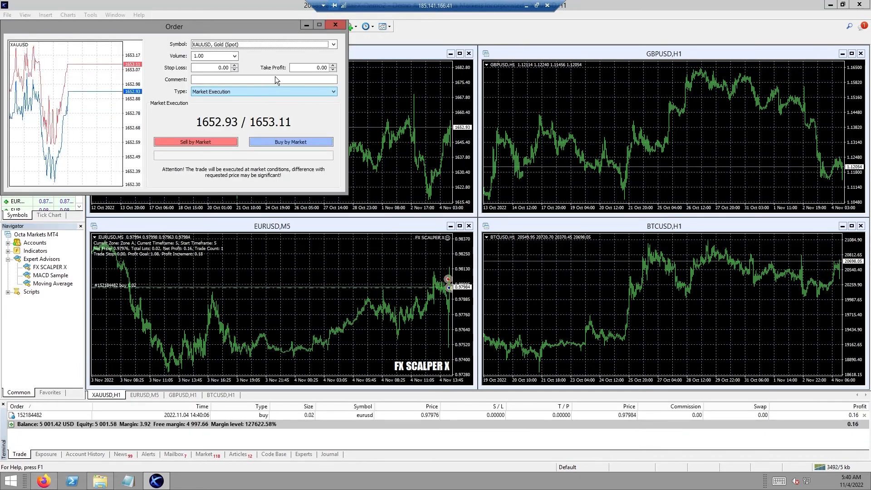
pyautogui.click(275, 80)
pyautogui.scroll(-2, 272, 85)
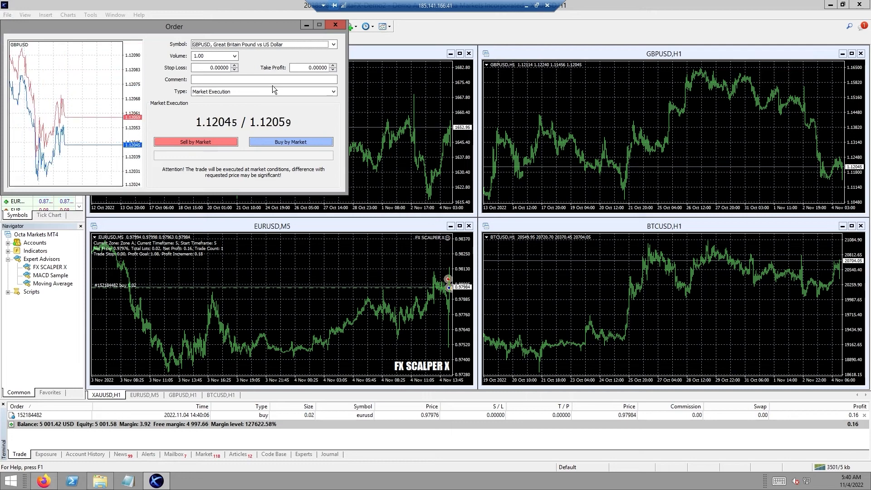